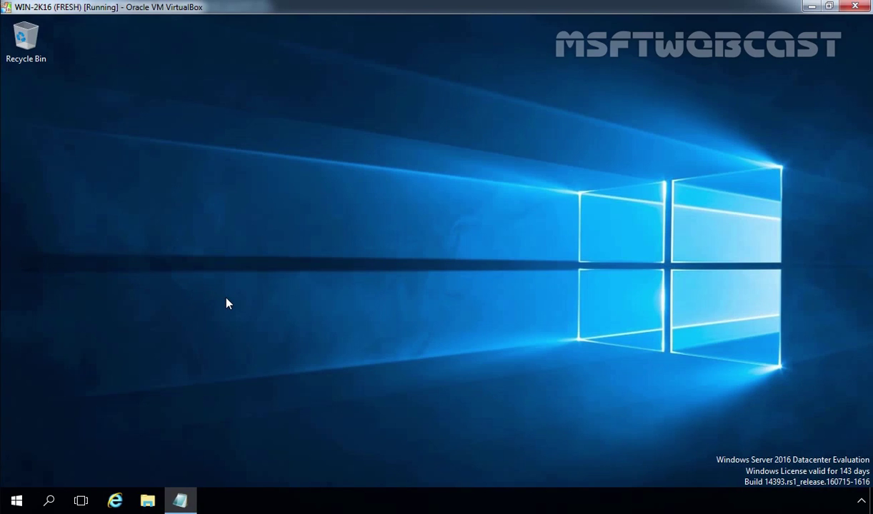
# - Run netdom query fsmo in an elevated Command Prompt to list the current role holders on SRT-DC01.mylab.local
pyautogui.rightClick(15, 500)
pyautogui.click(93, 320)
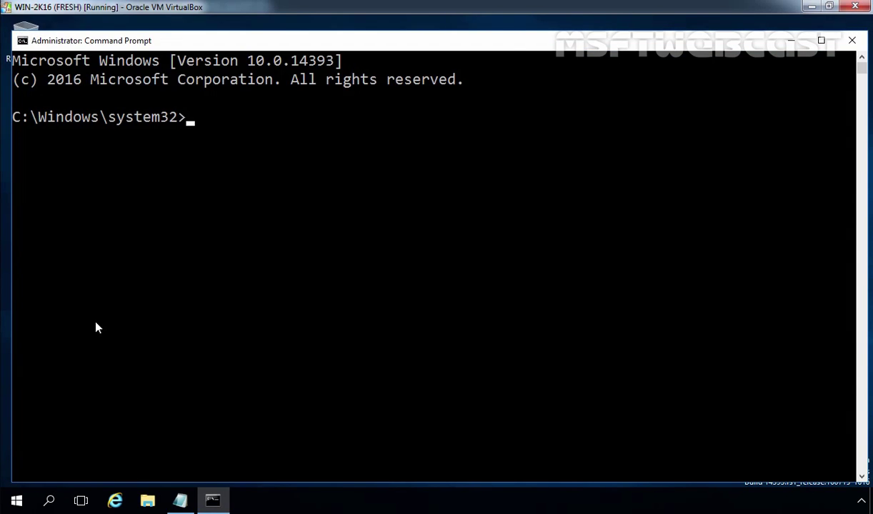
pyautogui.write('netdom')
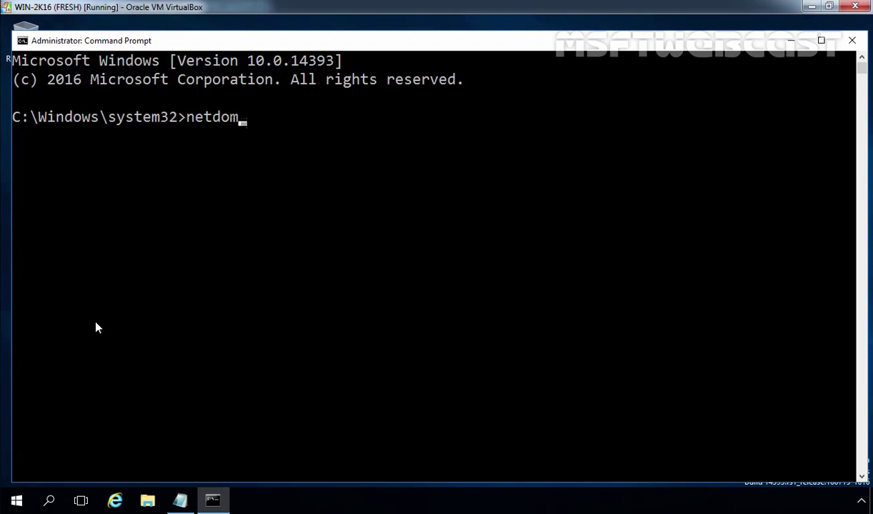
pyautogui.write(' query fsm')
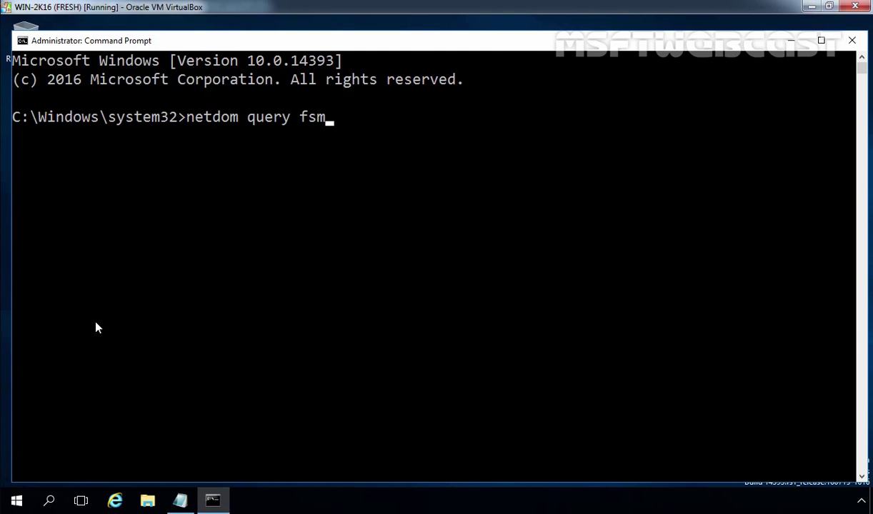
pyautogui.write('o')
pyautogui.press('Return')
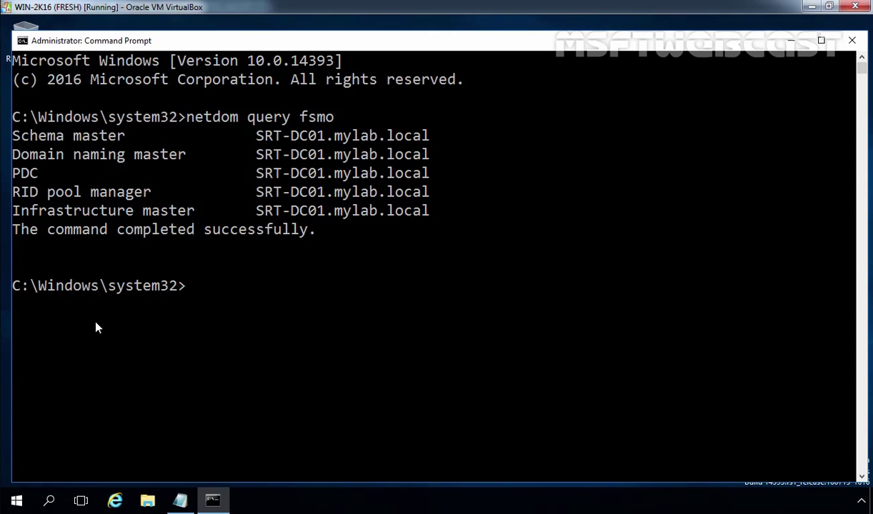
# - Start ntdsutil, enter roles and connections, and connect to server ws2016.mylab.local
pyautogui.write('nt')
pyautogui.write('dsutil')
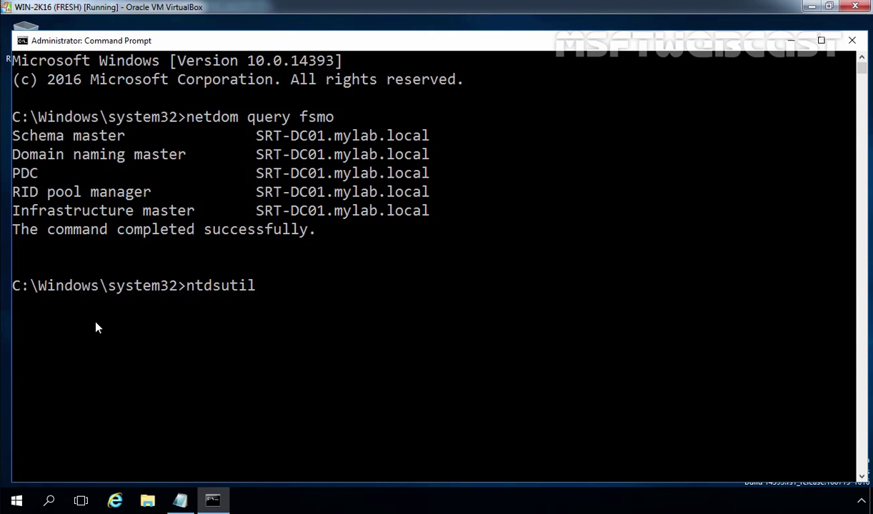
pyautogui.press('Return')
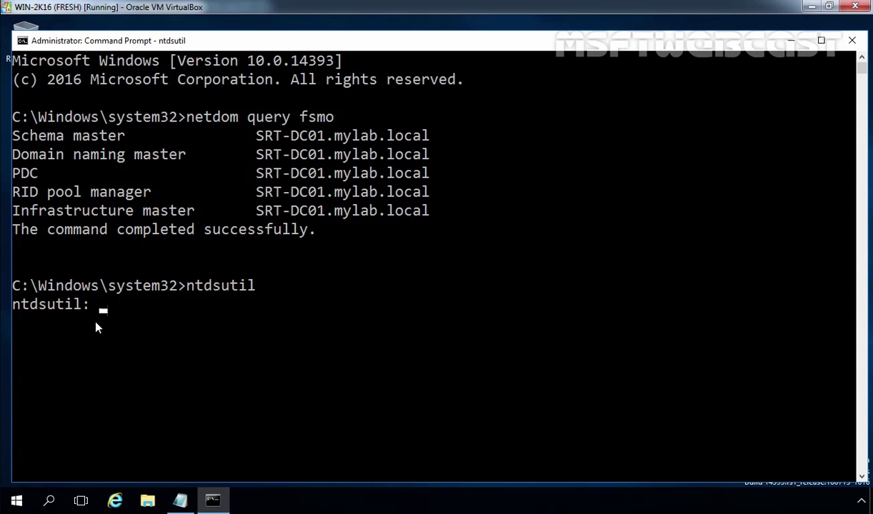
pyautogui.write('roles')
pyautogui.press('Return')
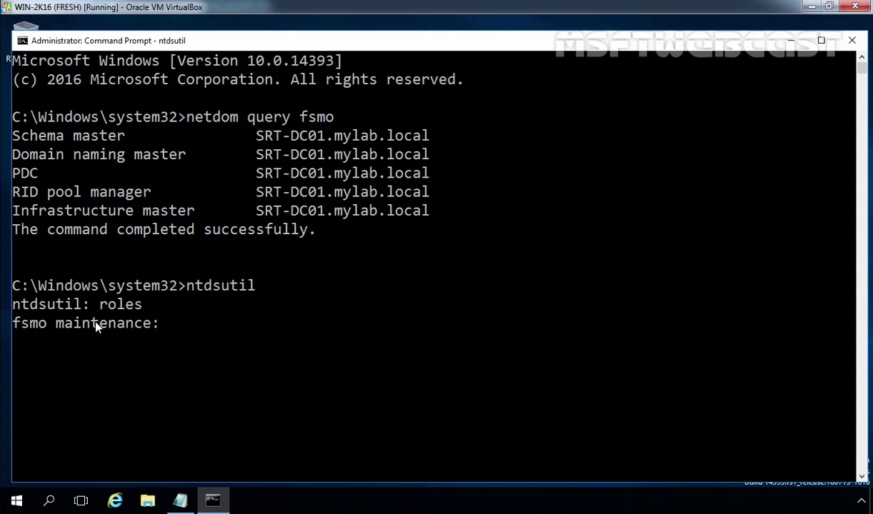
pyautogui.write('connec')
pyautogui.write('tions')
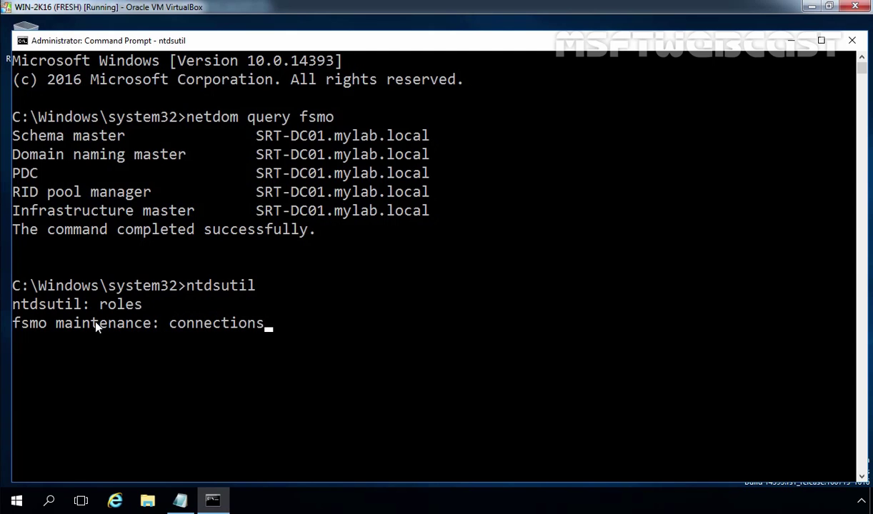
pyautogui.press('Return')
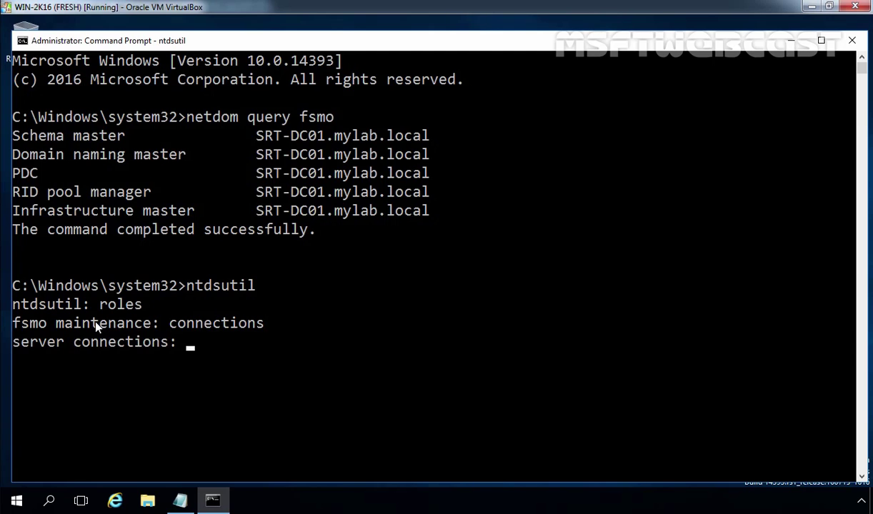
pyautogui.write('conne')
pyautogui.write('ct to server ')
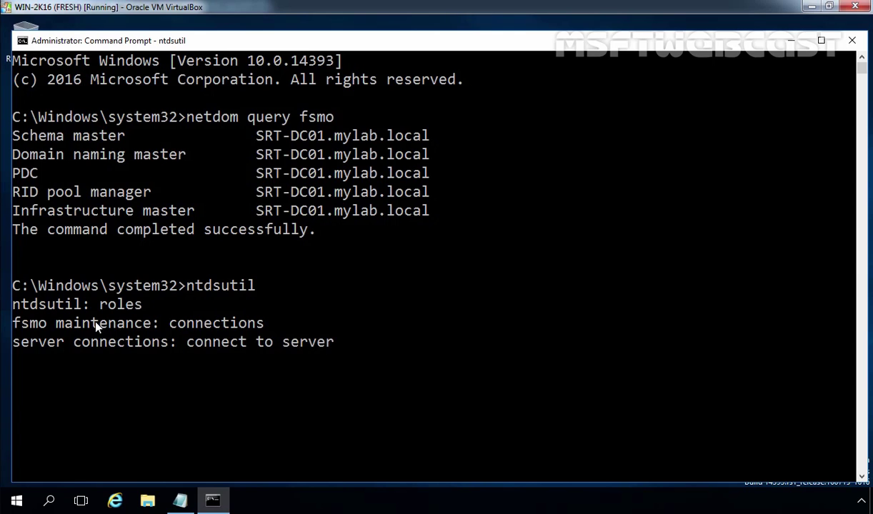
pyautogui.write('ws')
pyautogui.write('2016')
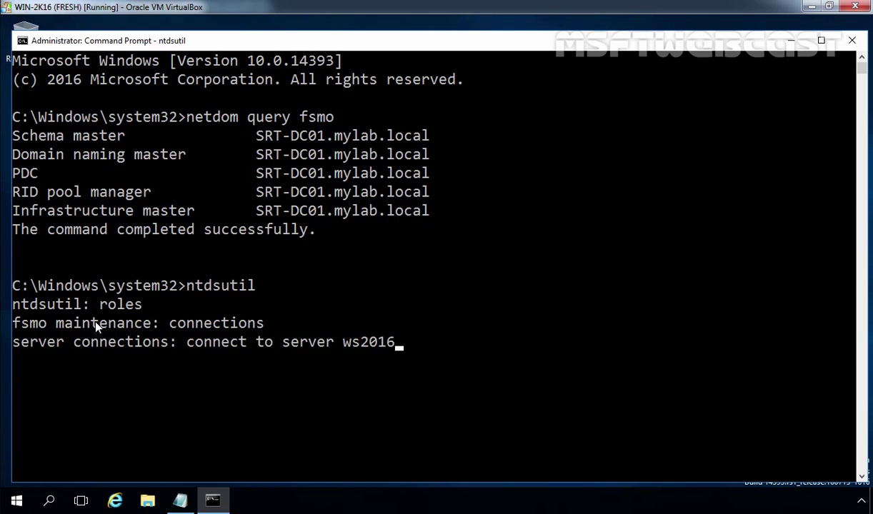
pyautogui.write('.mylab')
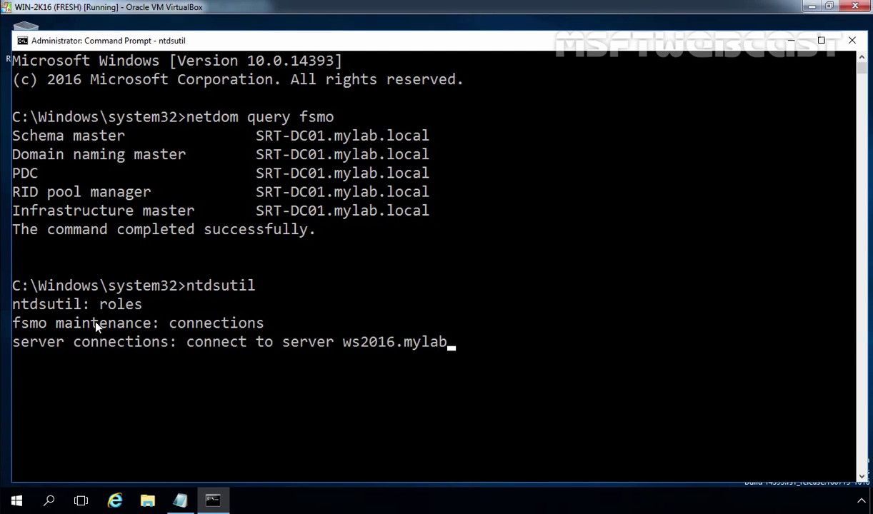
pyautogui.write('.local')
pyautogui.press('Return')
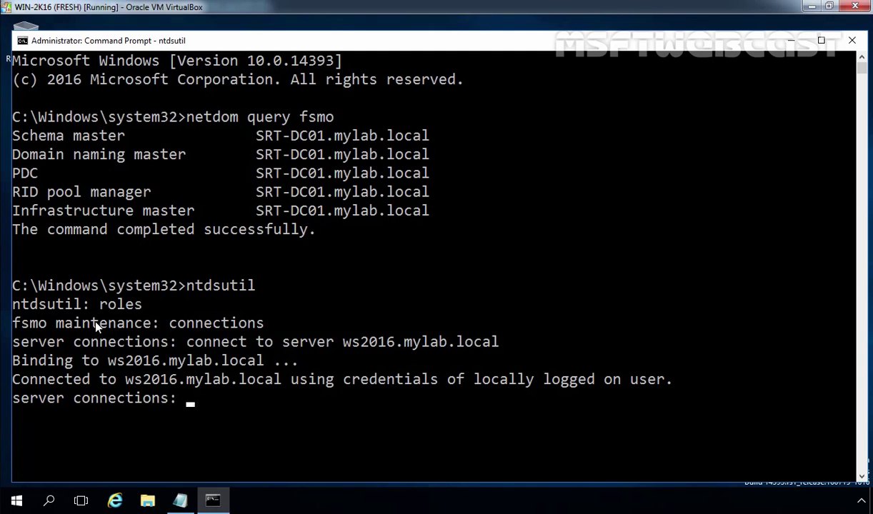
# - Return to fsmo maintenance and display its help listing the transfer and seize commands
pyautogui.write('quit')
pyautogui.press('Return')
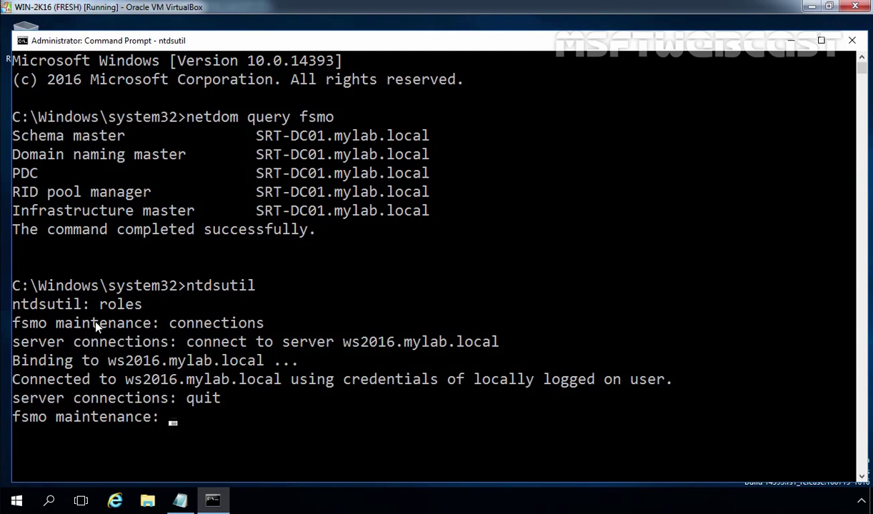
pyautogui.write('?')
pyautogui.press('Return')
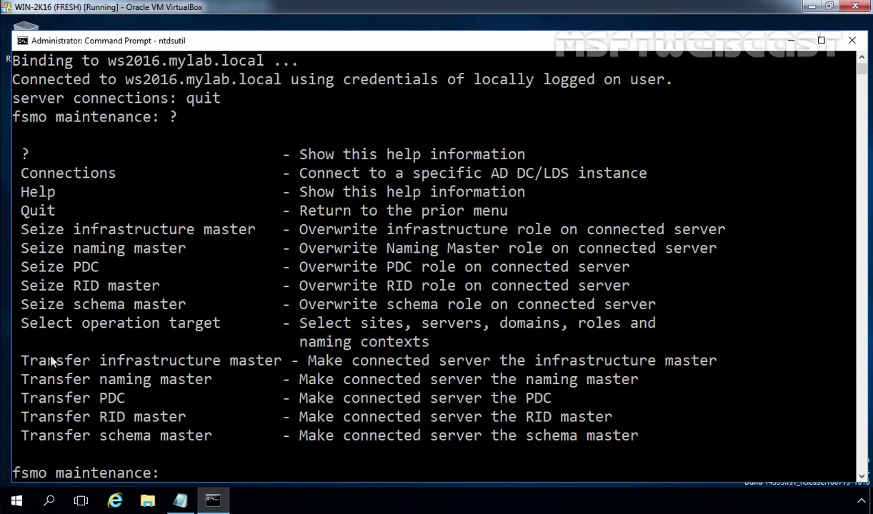
# - Run 'Transfer infrastructure master', copied from the help text, and confirm the move to ws2016.mylab.local
pyautogui.moveTo(22, 361); pyautogui.dragTo(257, 366)
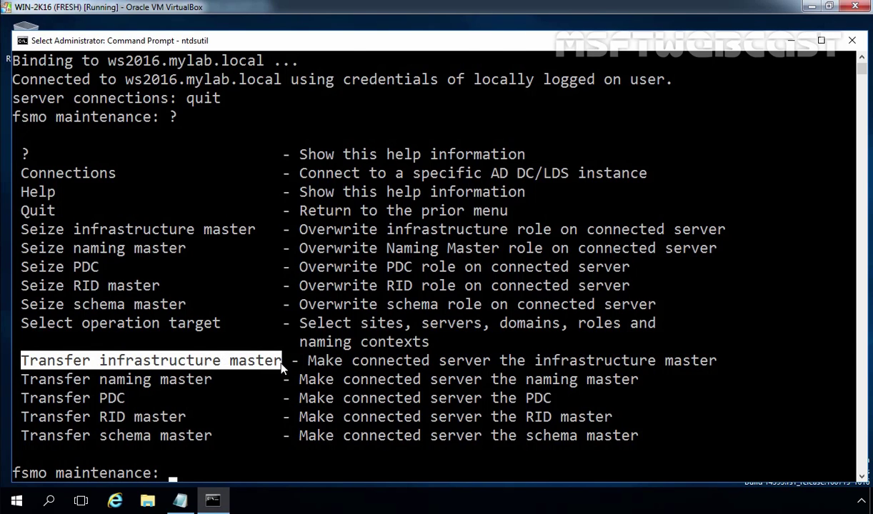
pyautogui.rightClick(282, 365)
pyautogui.scroll(-2, 286, 357)
pyautogui.rightClick(266, 359)
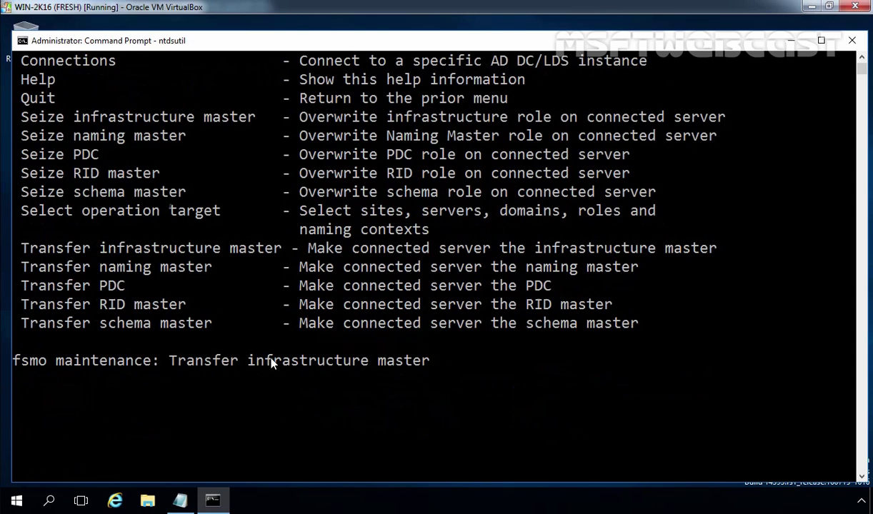
pyautogui.press('Return')
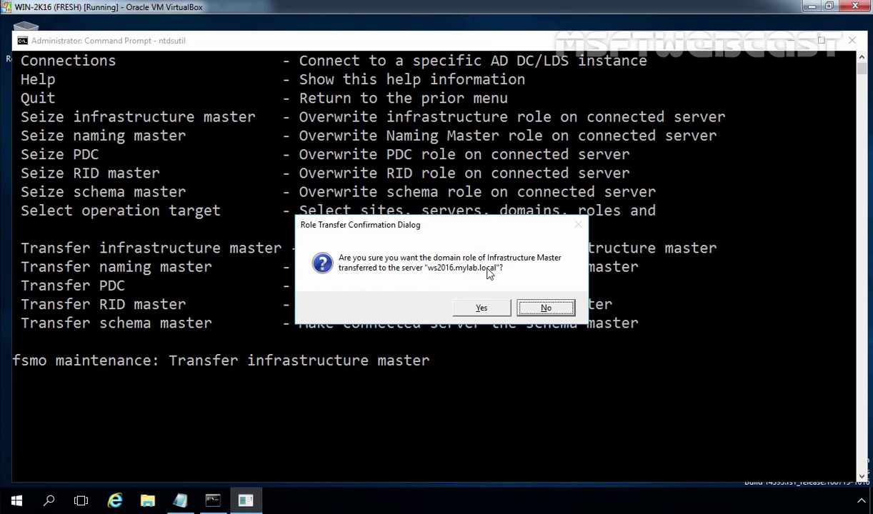
pyautogui.click(480, 308)
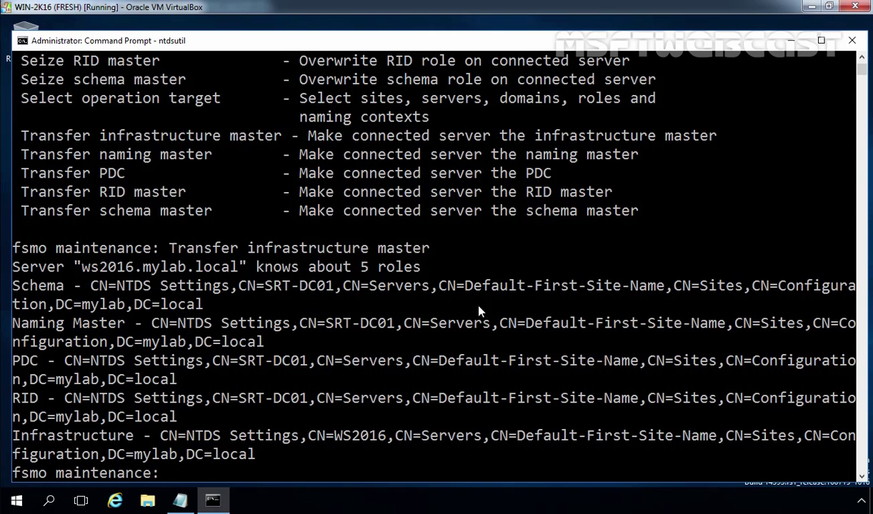
# - Run 'Transfer naming master', copied from the FSMO notes, and confirm the move to ws2016
pyautogui.click(179, 501)
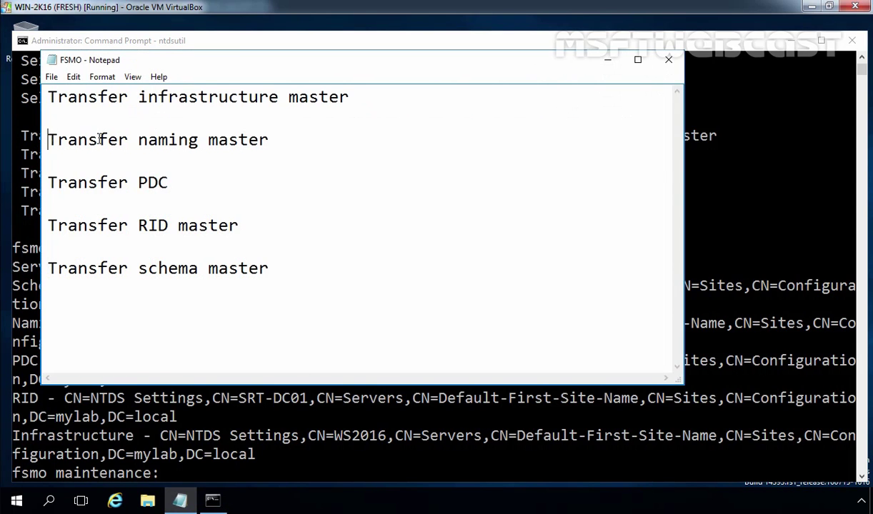
pyautogui.moveTo(47, 140); pyautogui.dragTo(275, 140)
pyautogui.rightClick(252, 137)
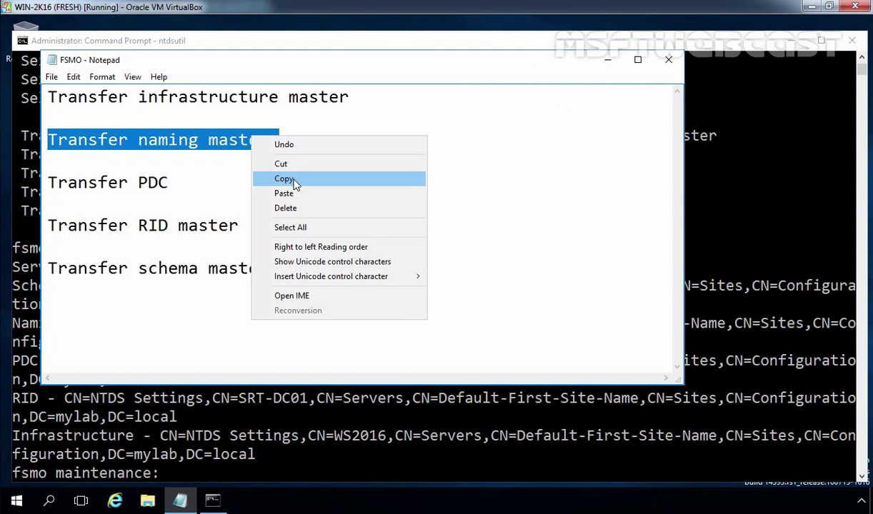
pyautogui.click(284, 179)
pyautogui.click(294, 428)
pyautogui.rightClick(318, 404)
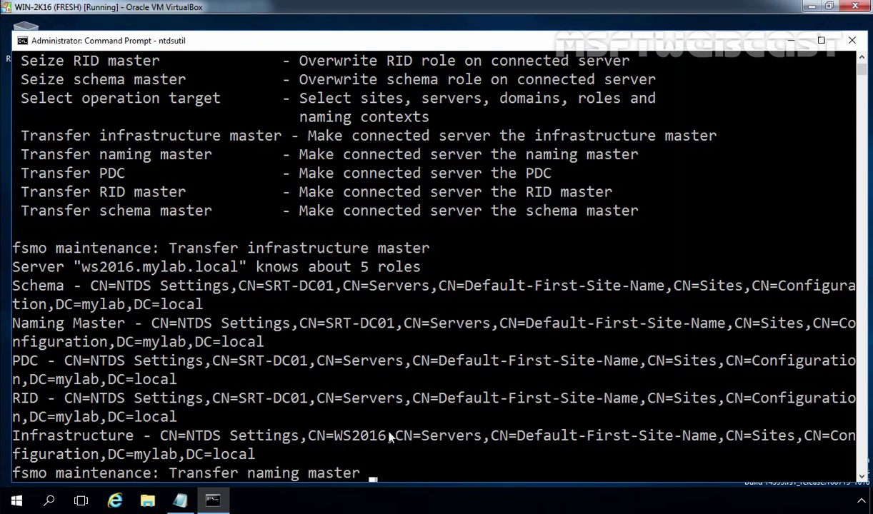
pyautogui.press('Return')
pyautogui.click(478, 304)
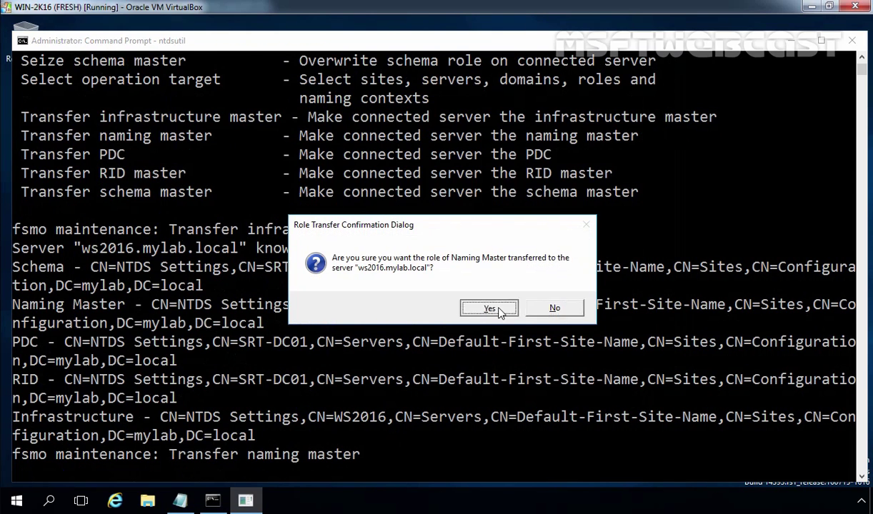
# - Run 'Transfer PDC', copied from the notes, and confirm the PDC move to ws2016
pyautogui.click(172, 503)
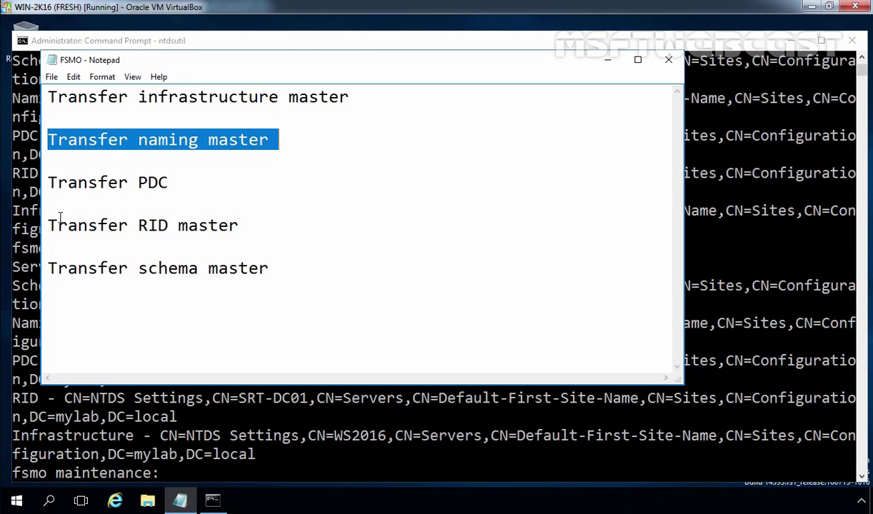
pyautogui.moveTo(47, 182); pyautogui.dragTo(166, 182)
pyautogui.rightClick(164, 183)
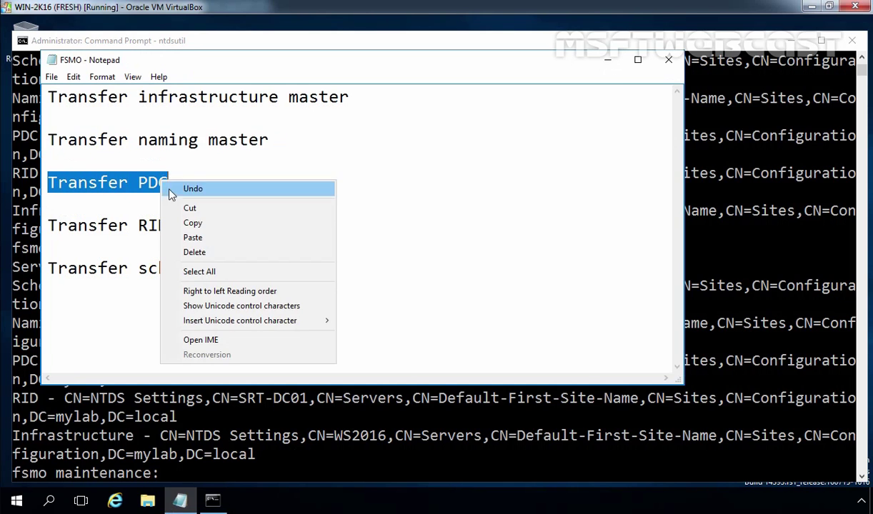
pyautogui.click(178, 222)
pyautogui.click(318, 460)
pyautogui.rightClick(318, 461)
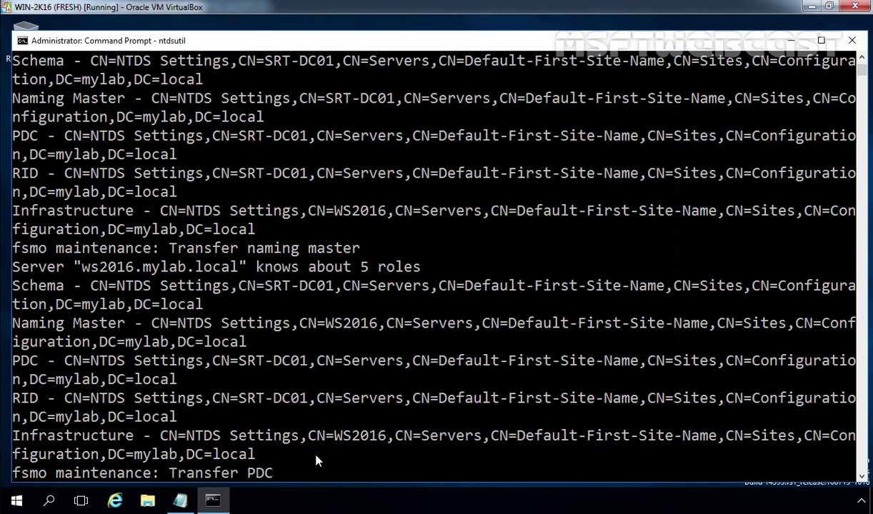
pyautogui.press('Return')
pyautogui.click(492, 309)
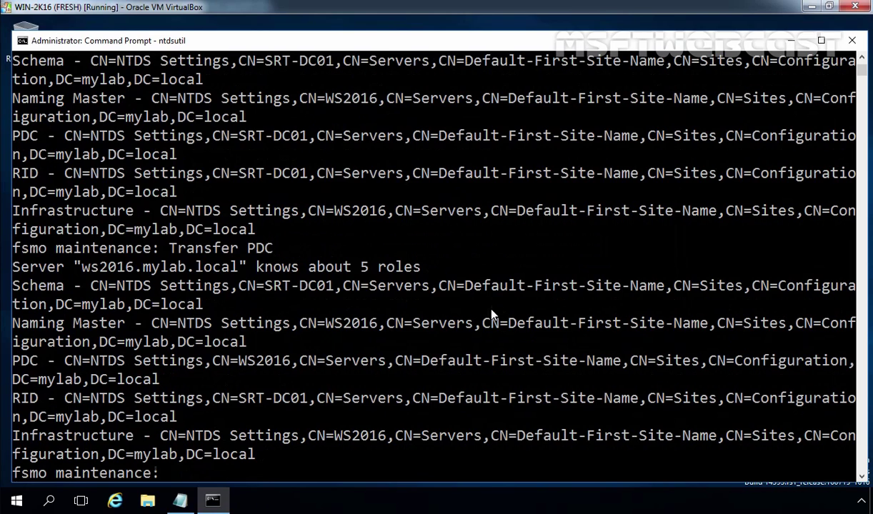
# - Run 'Transfer RID master', copied from the notes, in the fsmo maintenance prompt
pyautogui.click(179, 500)
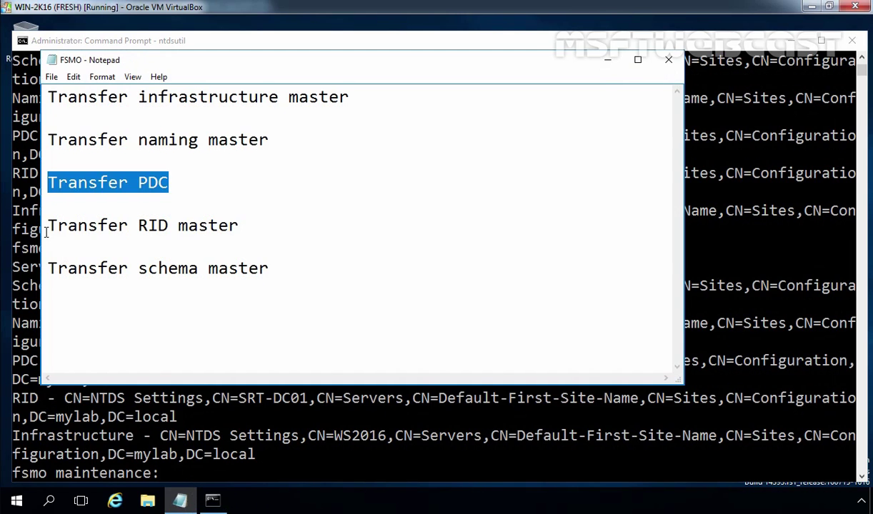
pyautogui.moveTo(47, 226); pyautogui.dragTo(236, 226)
pyautogui.rightClick(228, 226)
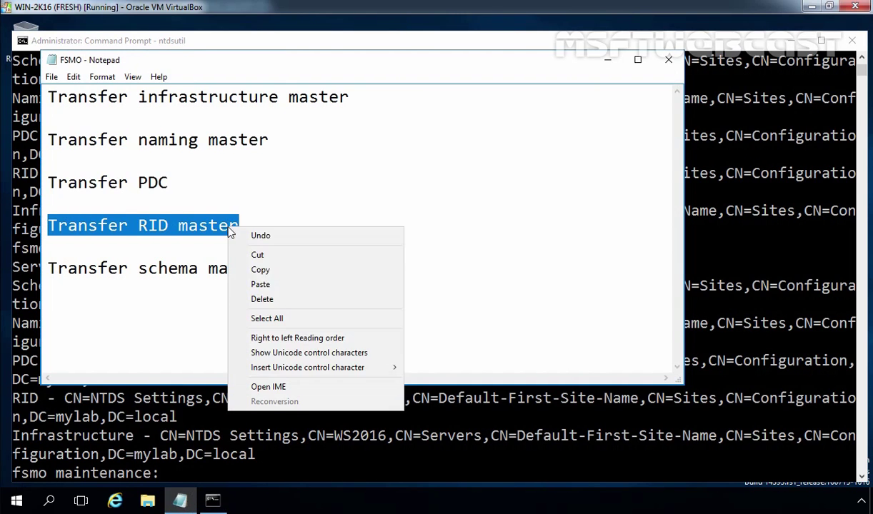
pyautogui.click(260, 270)
pyautogui.click(292, 457)
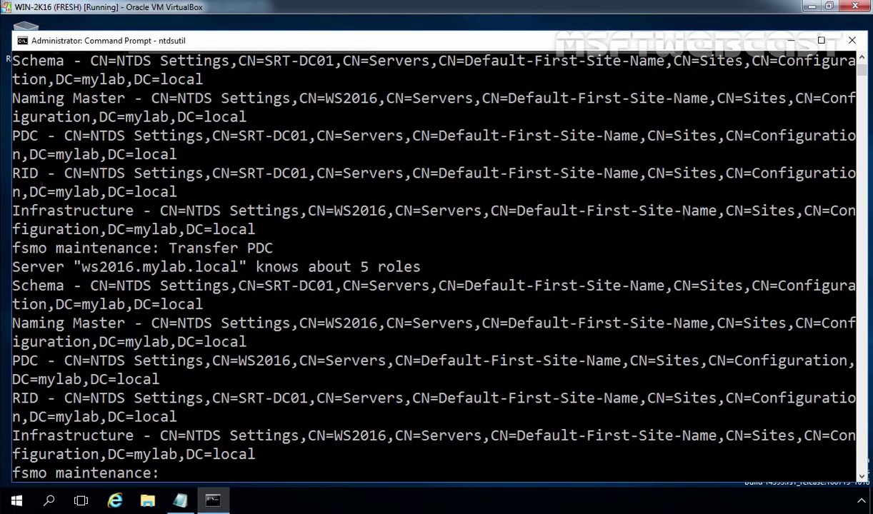
pyautogui.rightClick(291, 459)
pyautogui.press('Return')
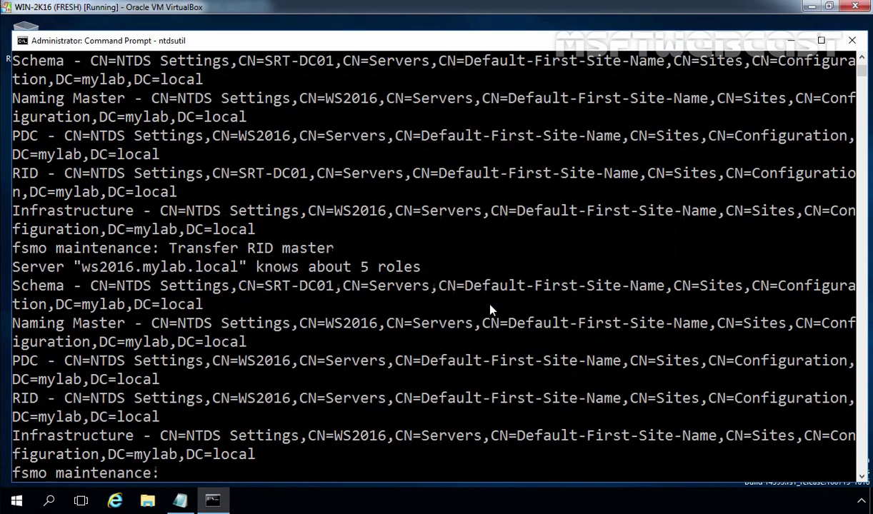
# - Run 'Transfer schema master', copied from the notes, and confirm the move to ws2016
pyautogui.click(180, 499)
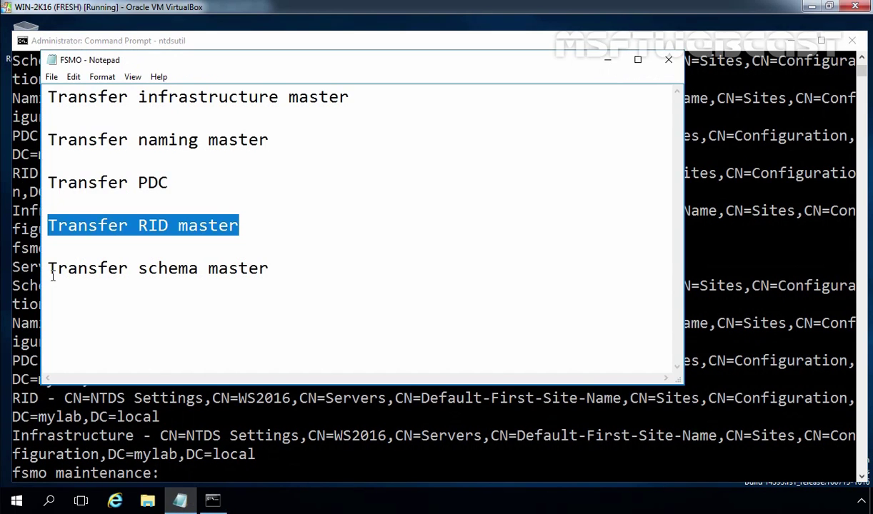
pyautogui.moveTo(49, 269); pyautogui.dragTo(287, 269)
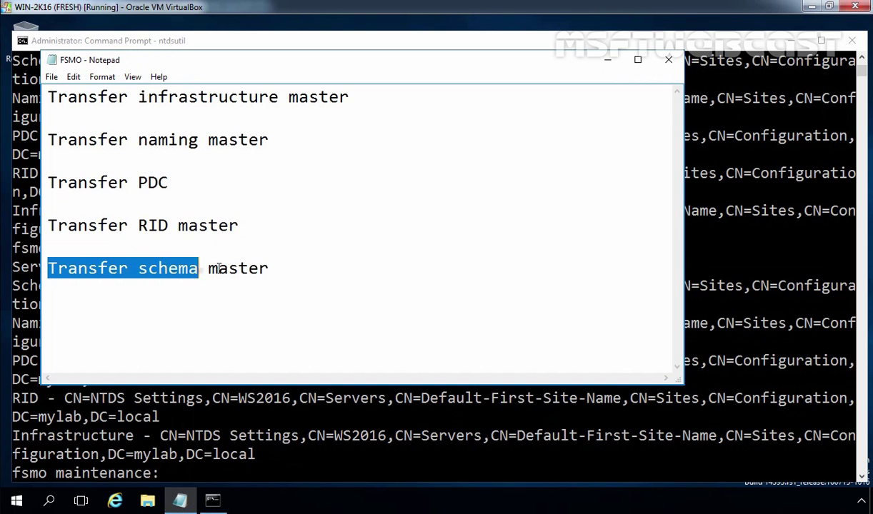
pyautogui.rightClick(261, 270)
pyautogui.click(292, 313)
pyautogui.click(288, 459)
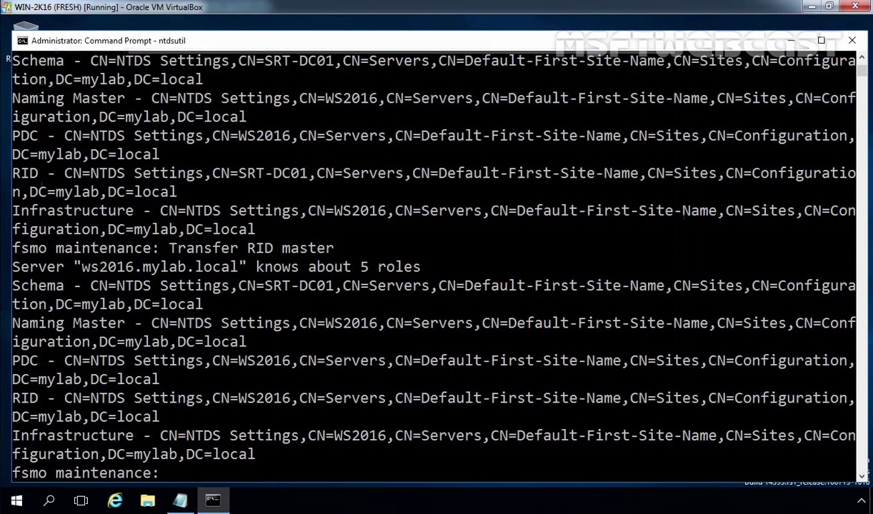
pyautogui.rightClick(288, 460)
pyautogui.press('Return')
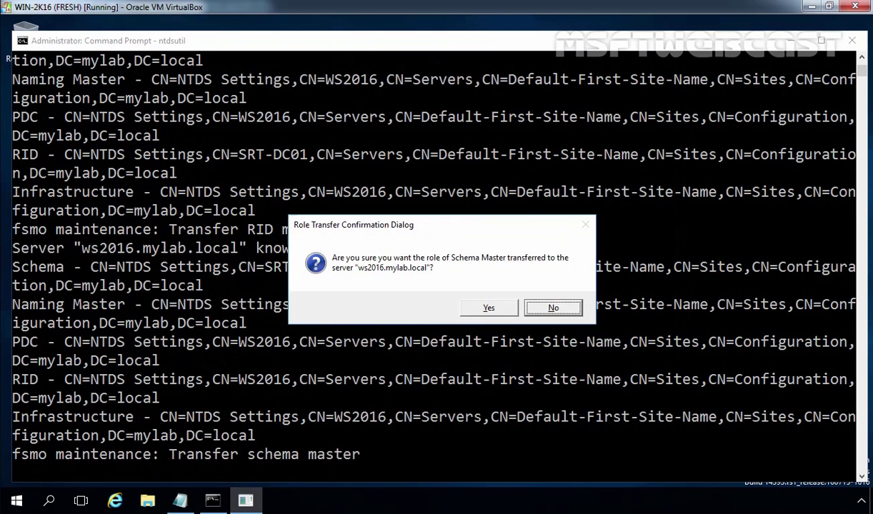
pyautogui.click(478, 312)
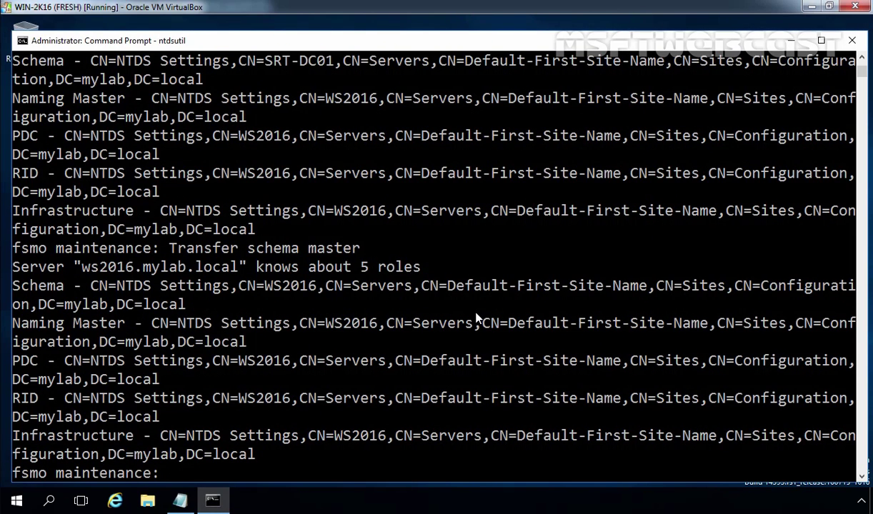
# - Quit ntdsutil twice and rerun netdom query fsmo, showing all five roles on WS2016.mylab.local
pyautogui.write('quit')
pyautogui.press('Return')
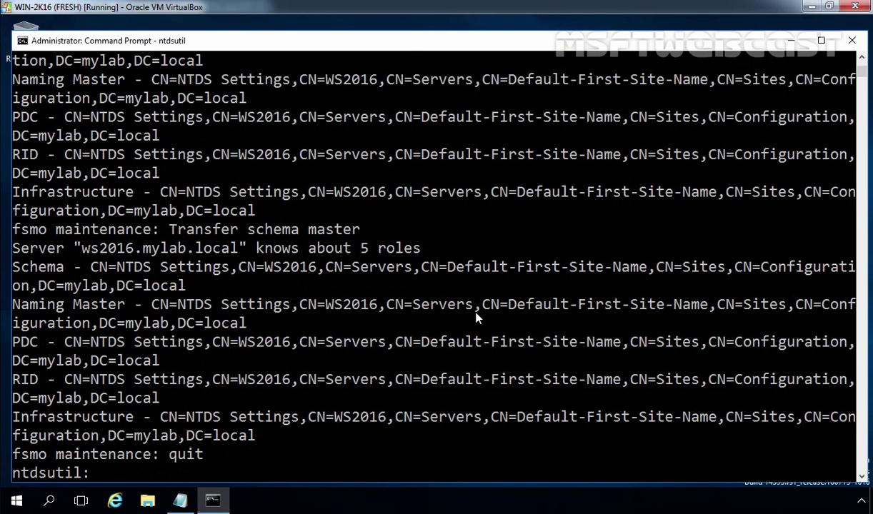
pyautogui.write('quit')
pyautogui.press('Return')
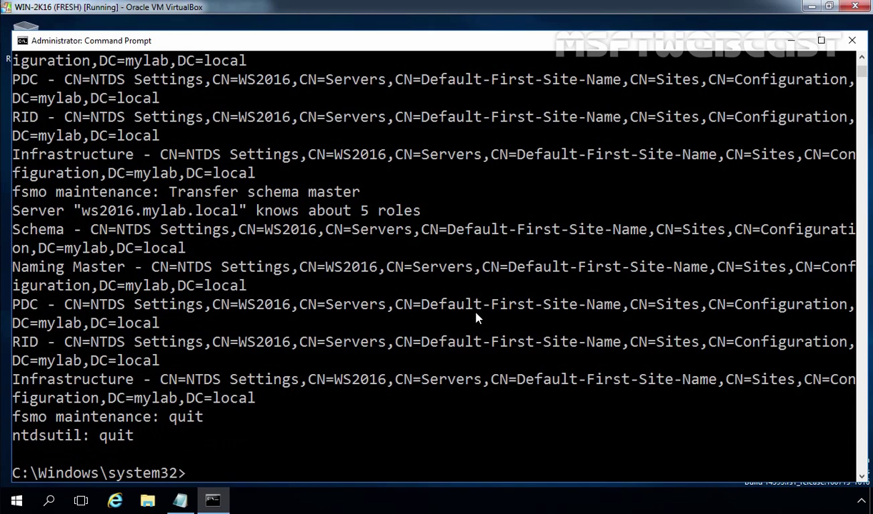
pyautogui.press('Up')
pyautogui.press('Up')
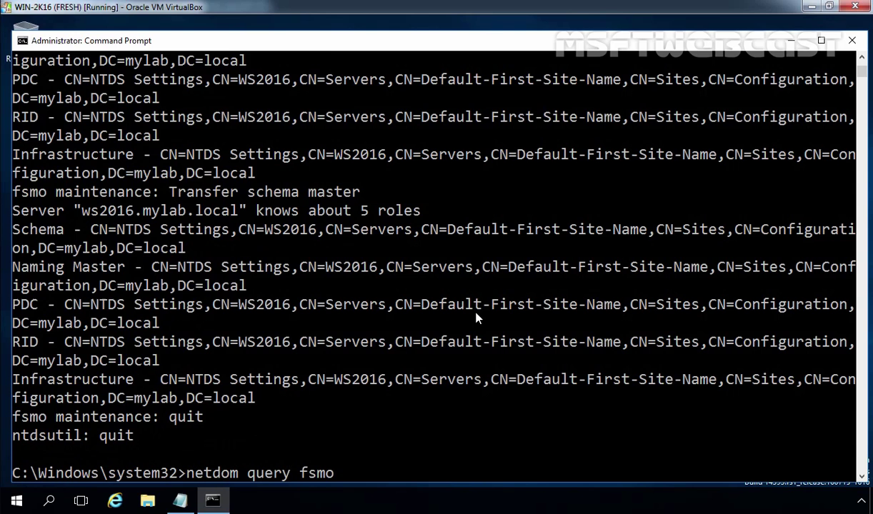
pyautogui.press('Return')
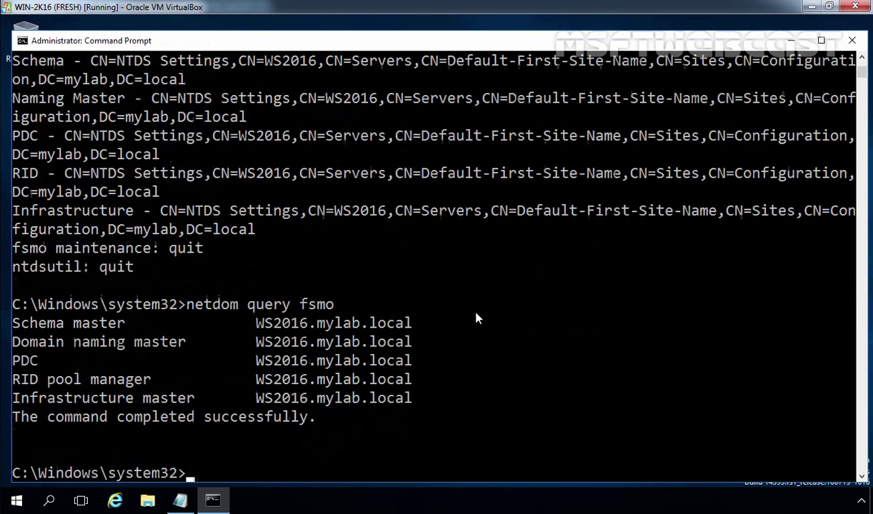